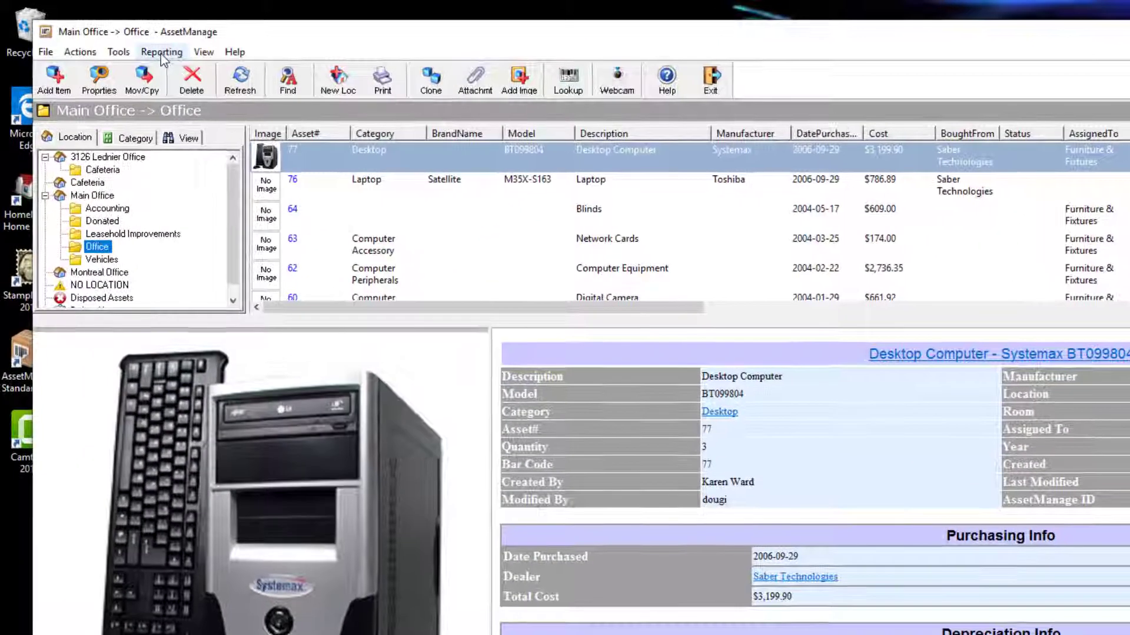
Open the AssetList.lst report for editing in the Report Designer
{"action": "left_click", "coordinate": [152, 52]}
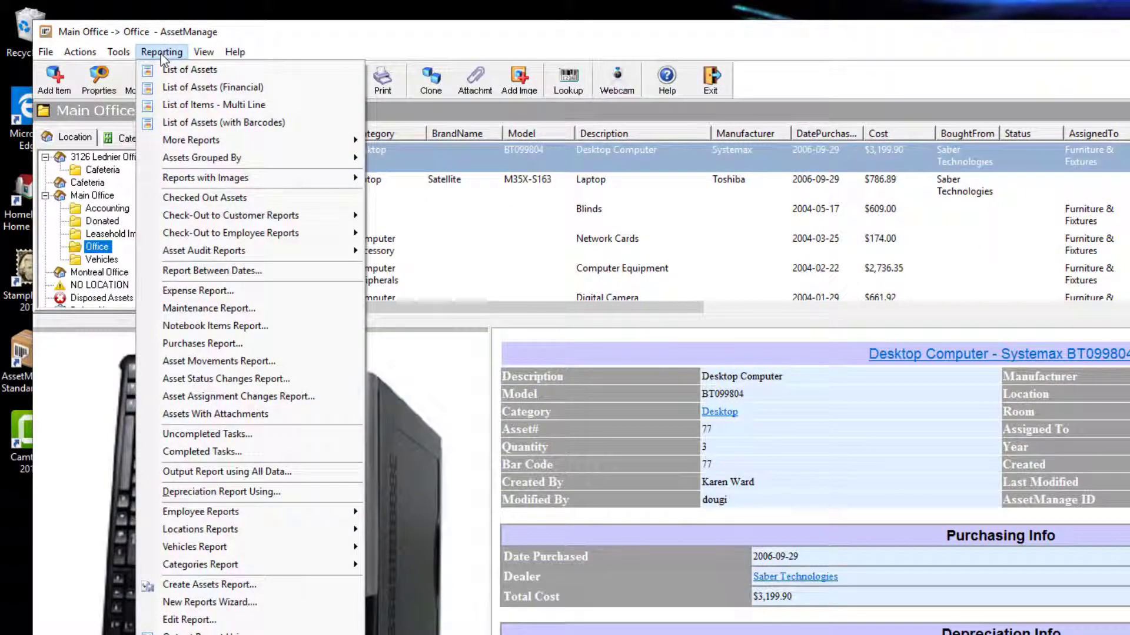
{"action": "left_click", "coordinate": [222, 621]}
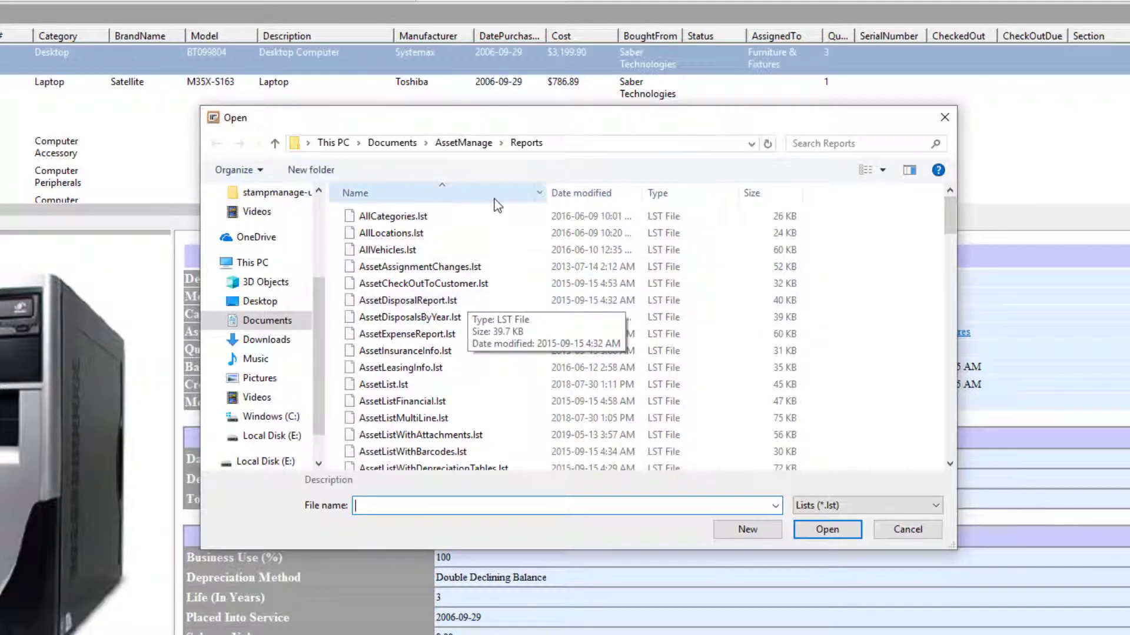
{"action": "left_click", "coordinate": [433, 389]}
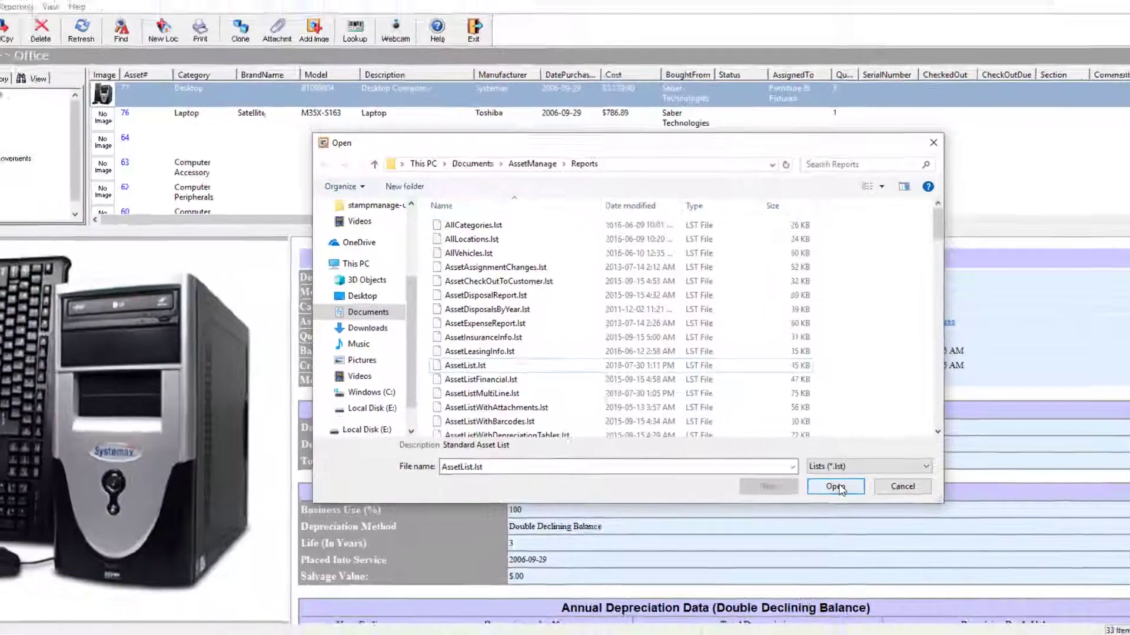
{"action": "left_click", "coordinate": [827, 529]}
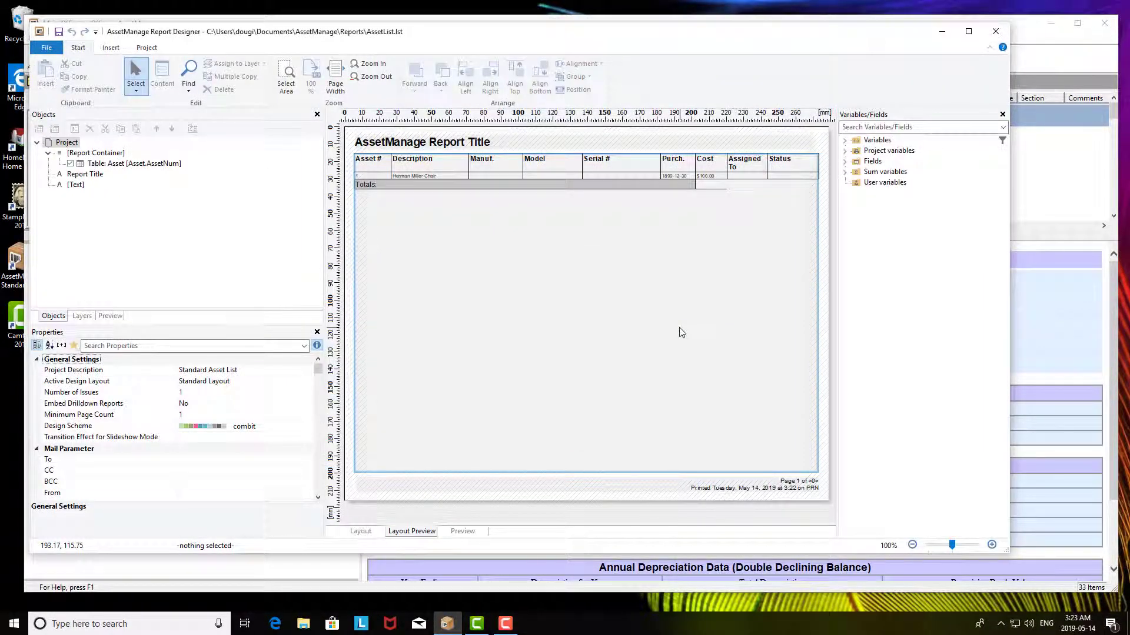
Open the contents of the report's asset table and go through its header line and data line definitions
{"action": "left_click", "coordinate": [585, 285]}
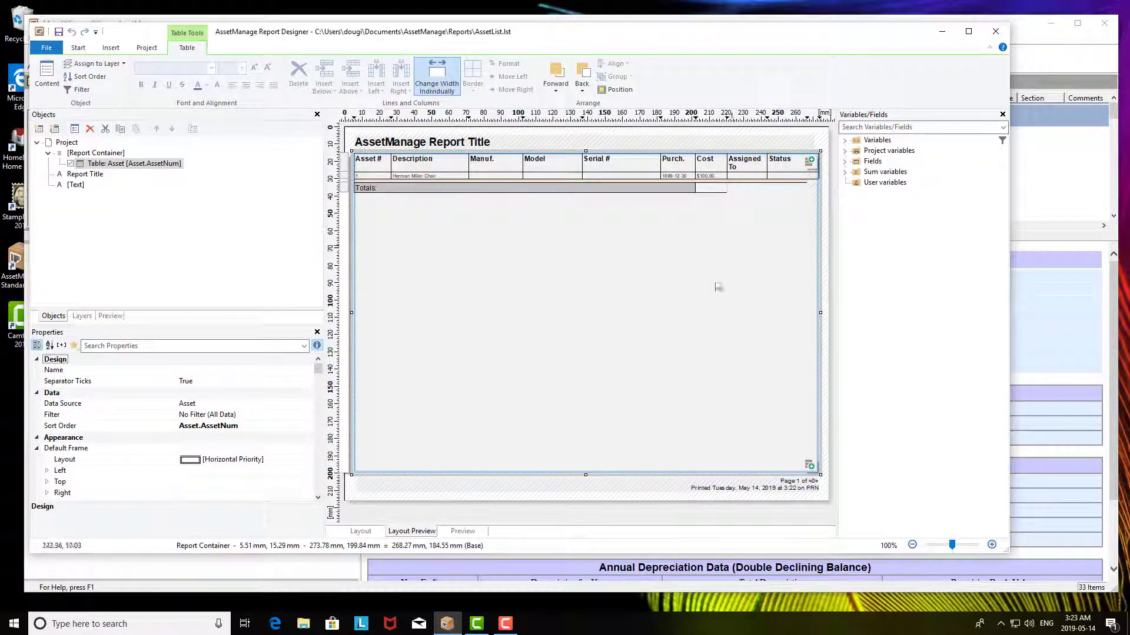
{"action": "double_click", "coordinate": [538, 278]}
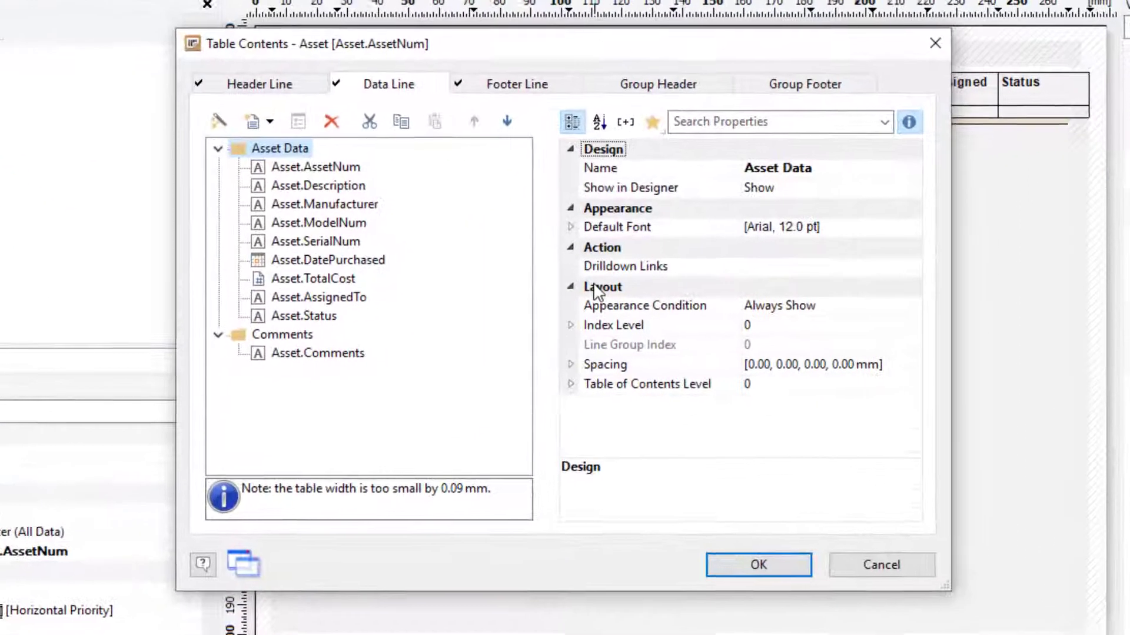
{"action": "left_click", "coordinate": [284, 82]}
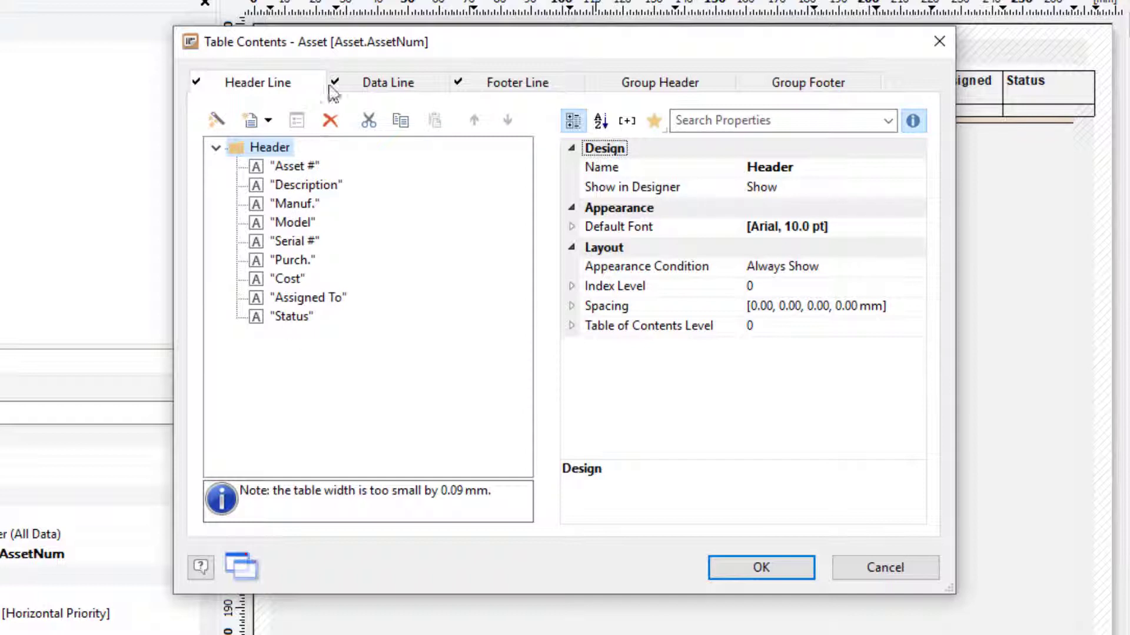
{"action": "left_click", "coordinate": [397, 96]}
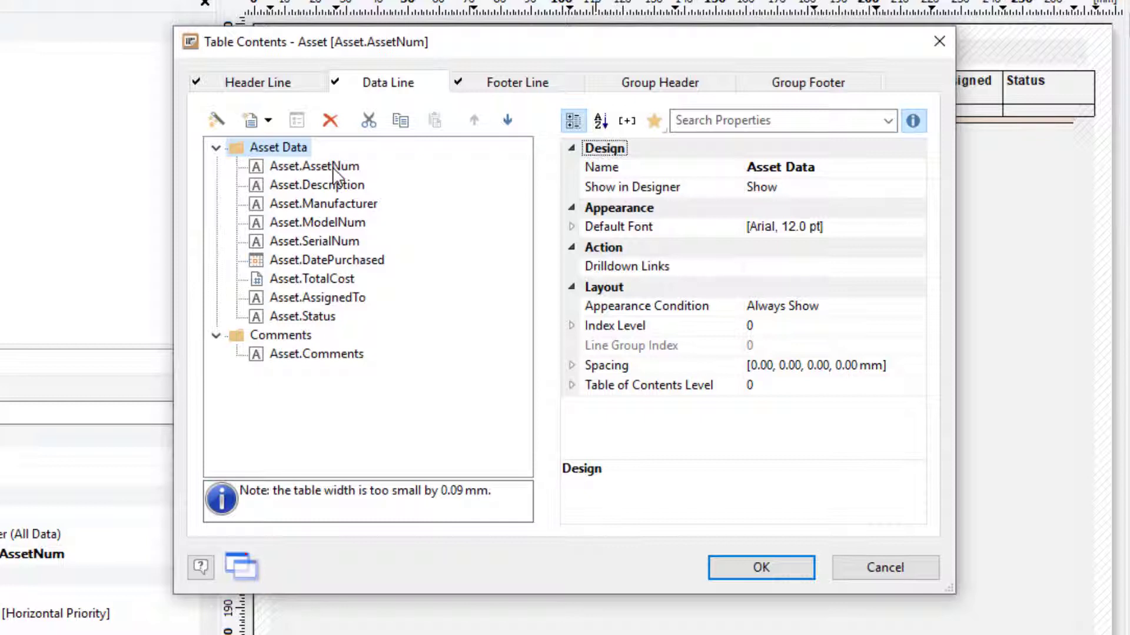
Inspect the data line properties of the Asset.Comments, Asset.Manufacturer and Asset.SerialNum fields
{"action": "left_click", "coordinate": [352, 354]}
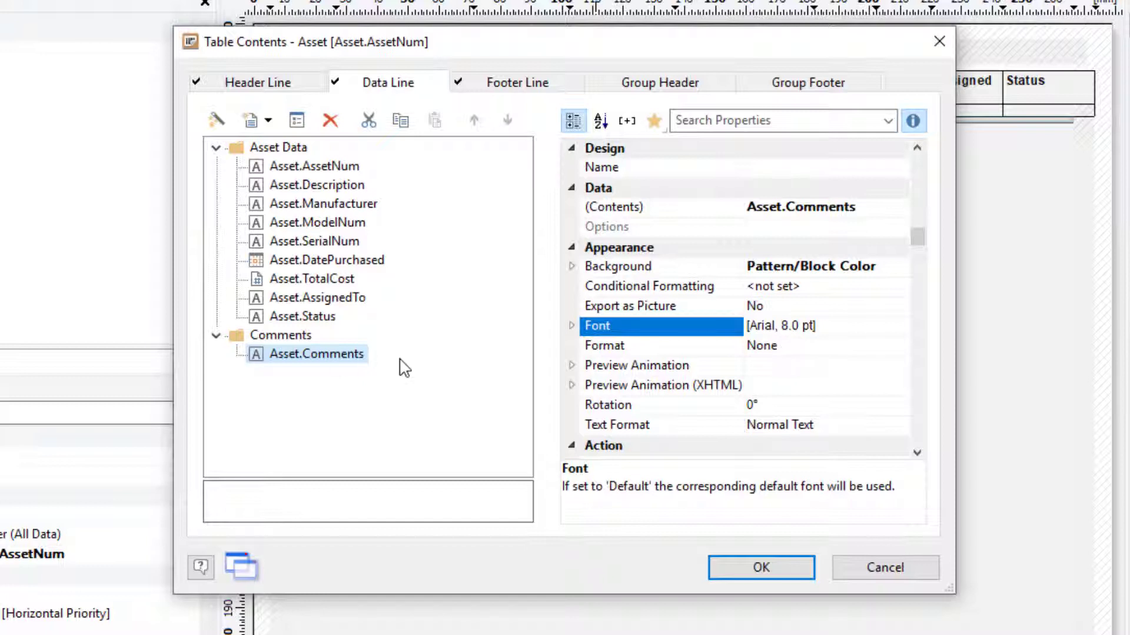
{"action": "left_click", "coordinate": [310, 212]}
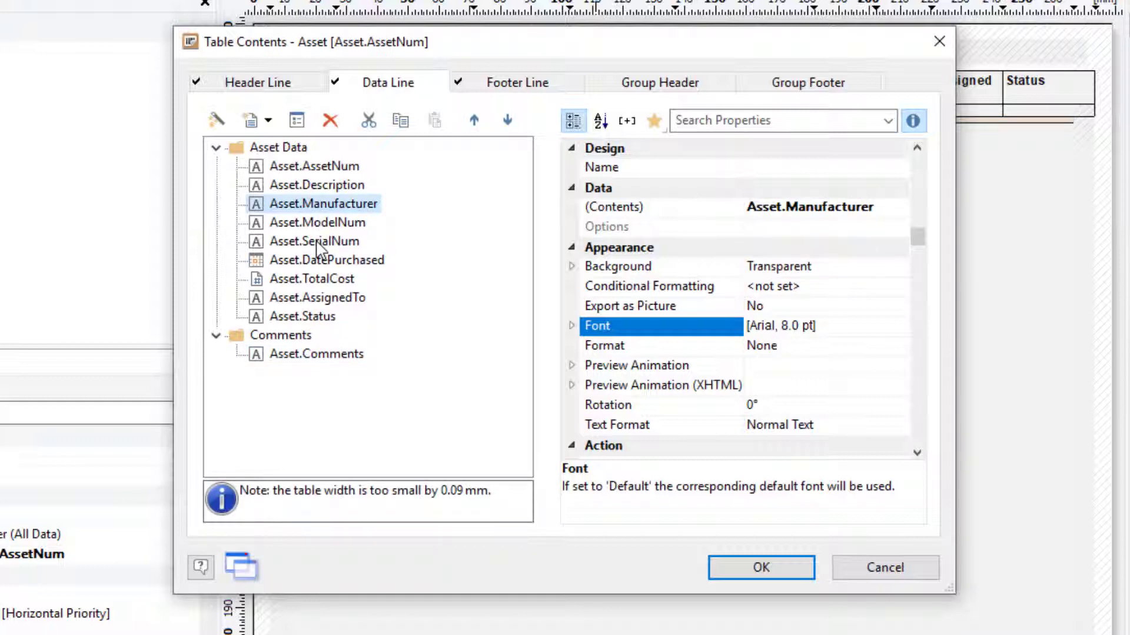
{"action": "left_click", "coordinate": [318, 243]}
Set the font of the Asset.AssetNum field in the data line to Verdana
{"action": "left_click", "coordinate": [313, 167]}
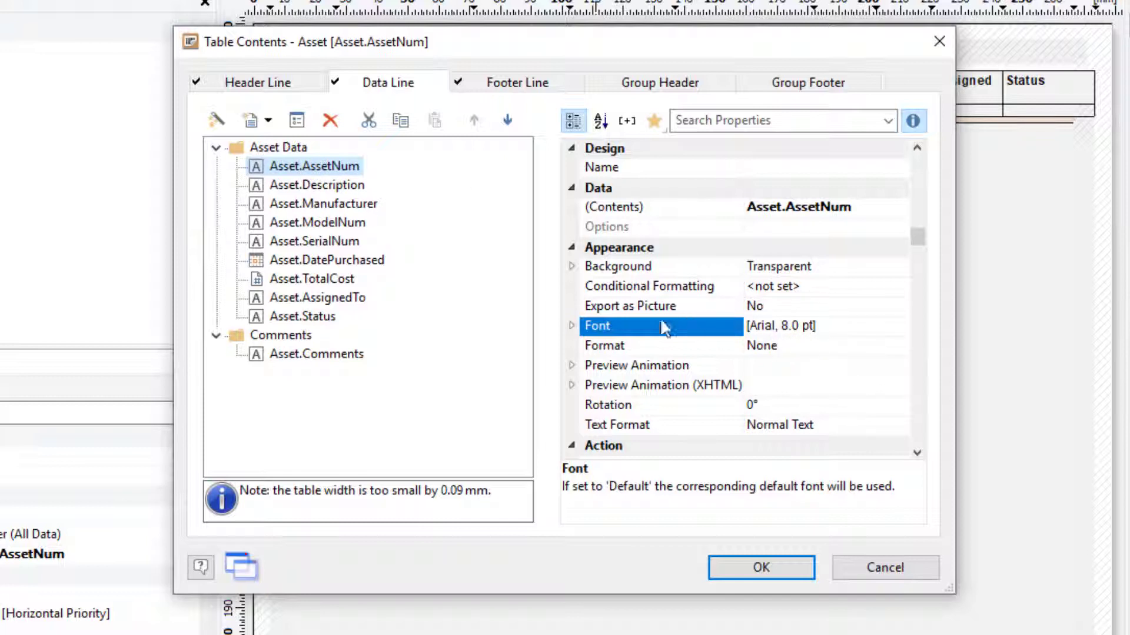
{"action": "left_click", "coordinate": [571, 326]}
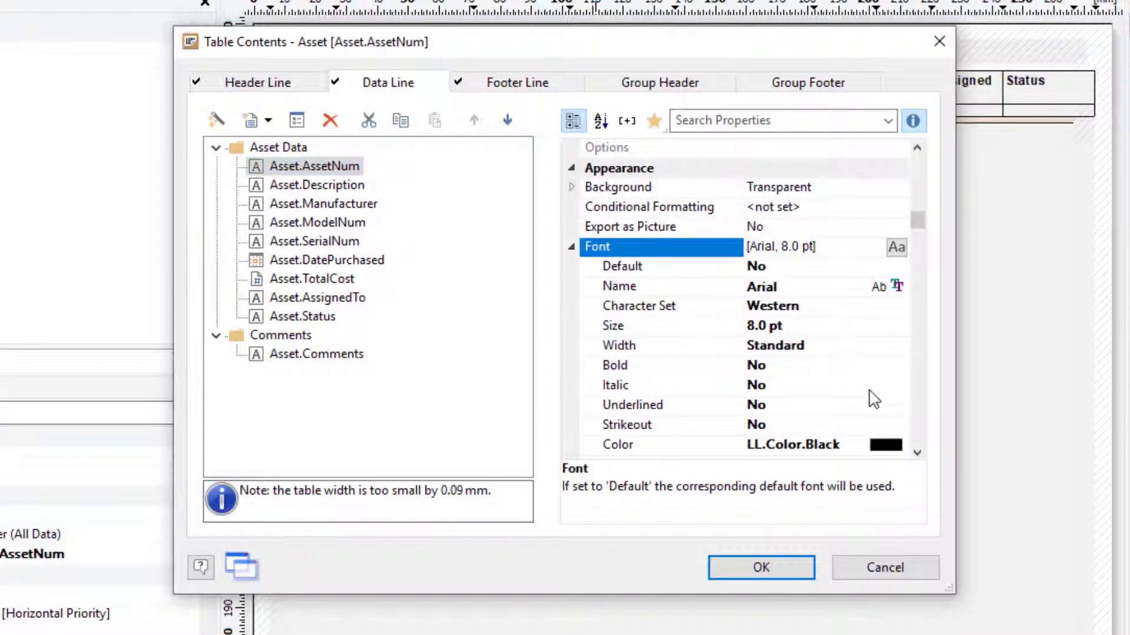
{"action": "left_click", "coordinate": [850, 294]}
{"action": "left_click", "coordinate": [896, 288]}
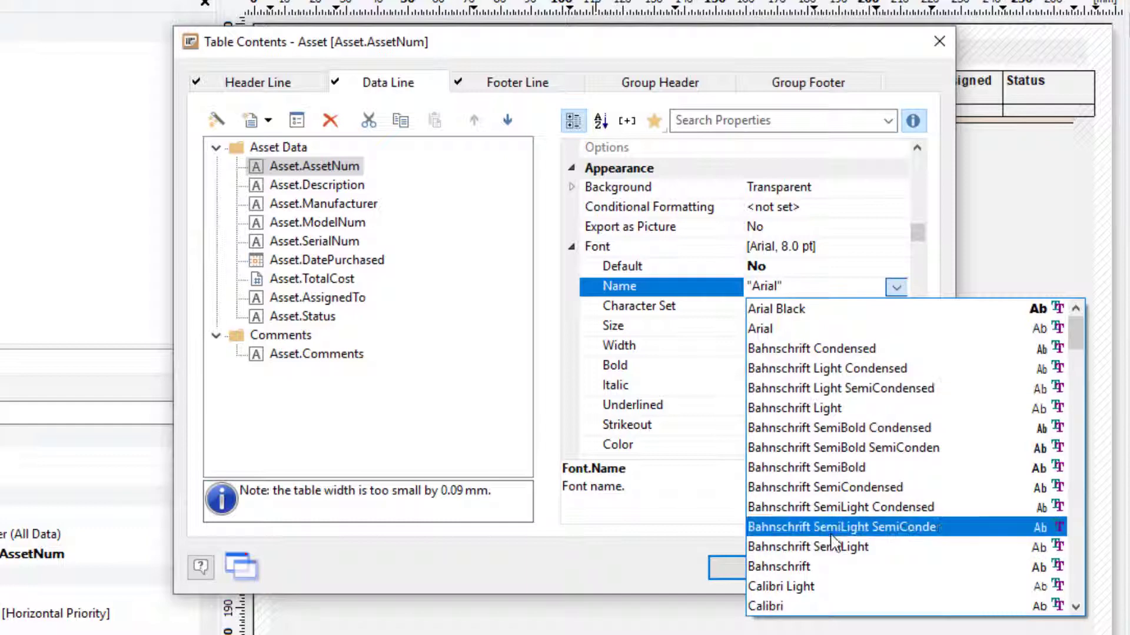
{"action": "scroll", "coordinate": [832, 532], "scroll_direction": "down", "scroll_amount": 6}
{"action": "scroll", "coordinate": [834, 544], "scroll_direction": "down", "scroll_amount": 16}
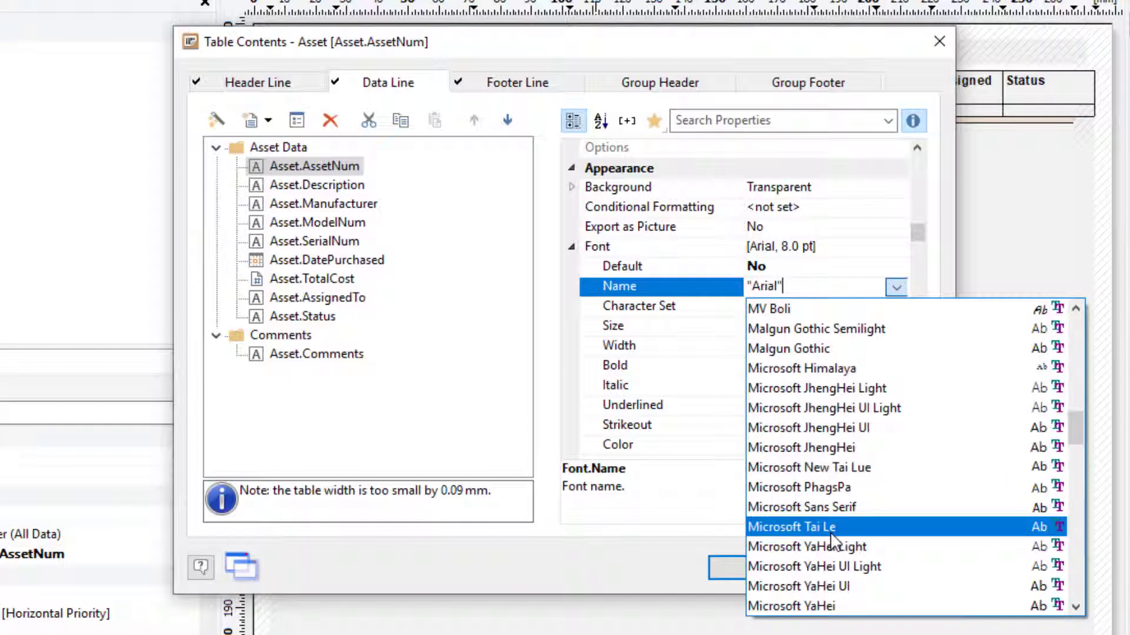
{"action": "scroll", "coordinate": [833, 538], "scroll_direction": "down", "scroll_amount": 8}
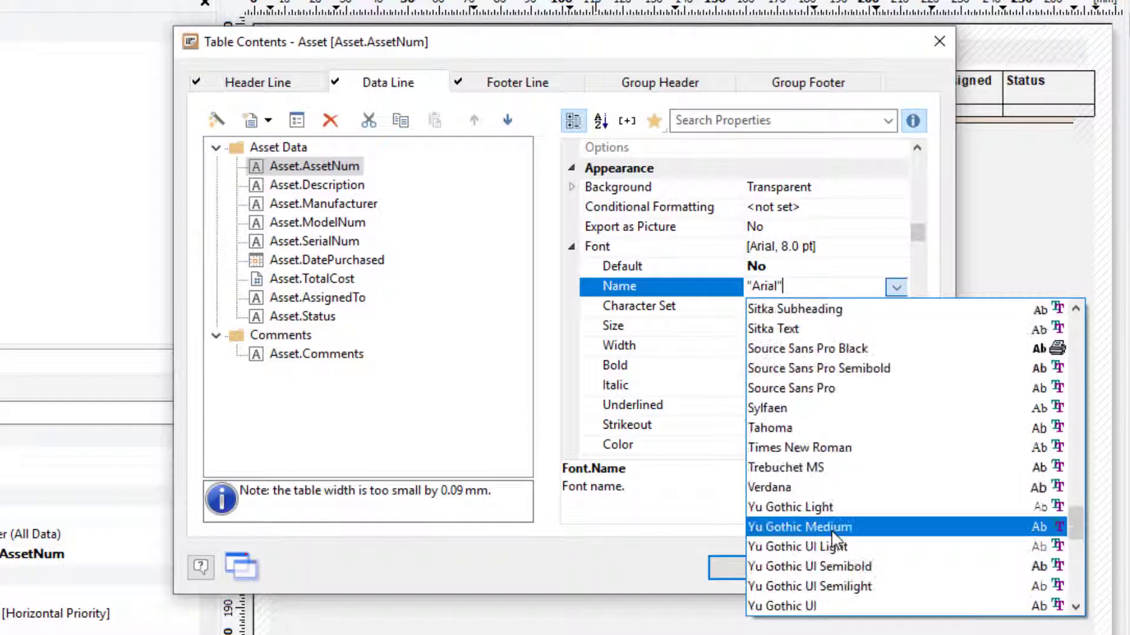
{"action": "left_click", "coordinate": [834, 487]}
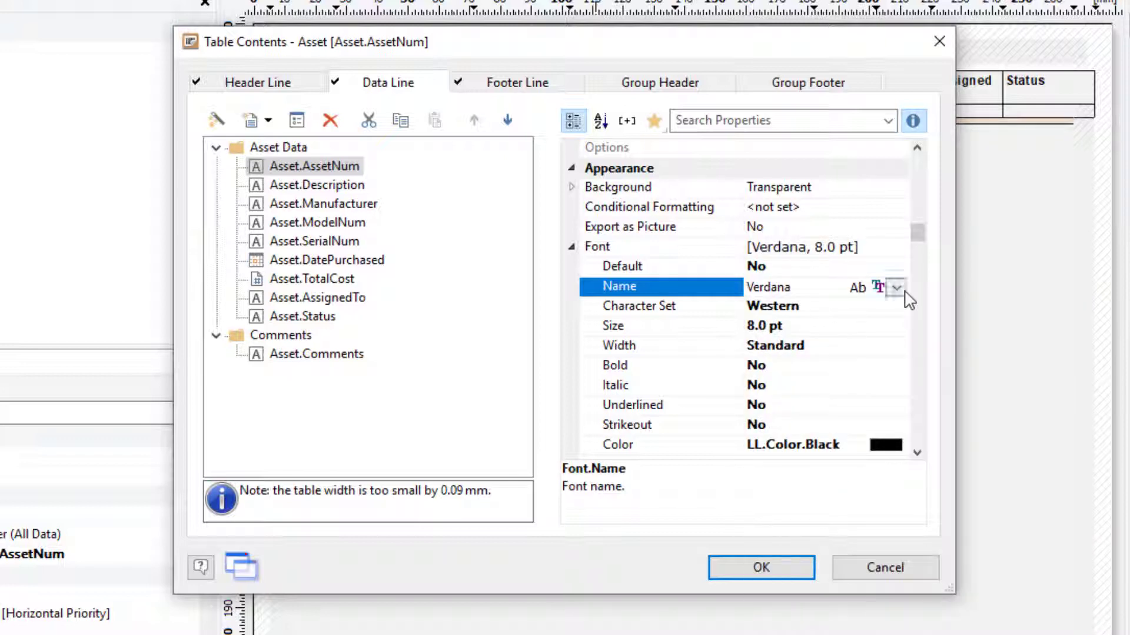
Set the Asset.AssetNum font size to 9 pt and its color to Tomato, and apply the table changes
{"action": "left_click", "coordinate": [818, 325]}
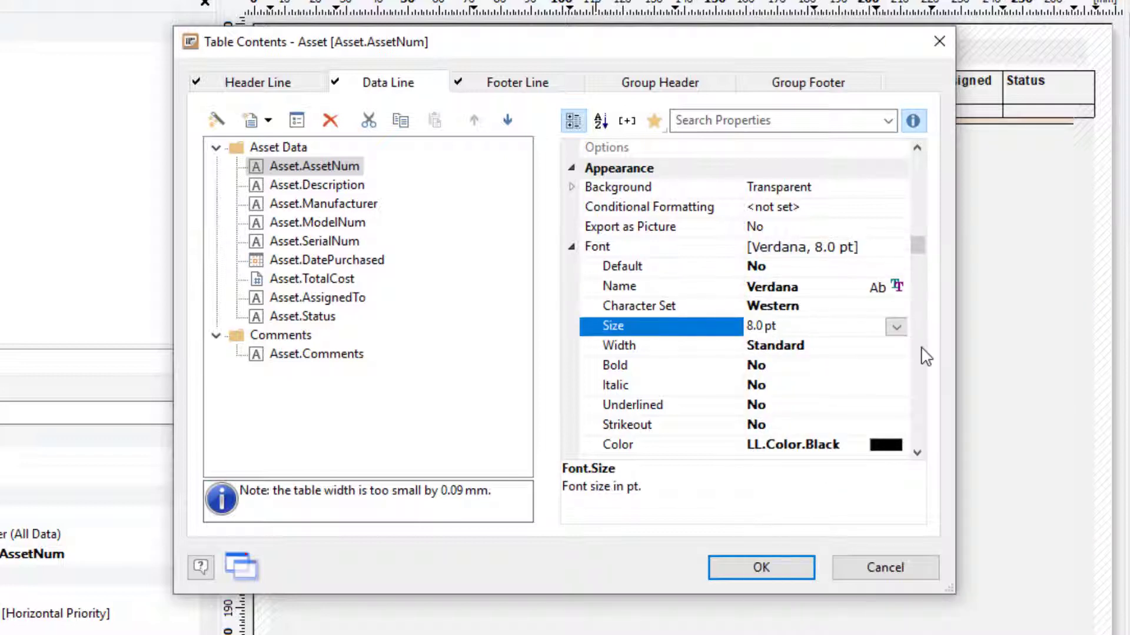
{"action": "left_click", "coordinate": [895, 327]}
{"action": "left_click", "coordinate": [802, 387]}
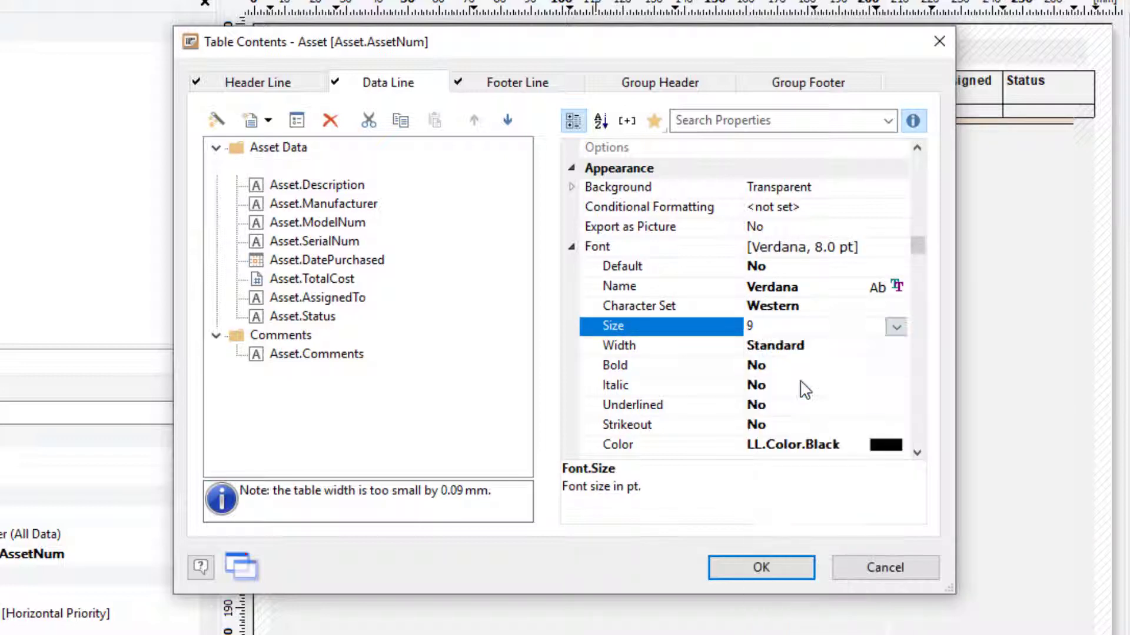
{"action": "left_click", "coordinate": [889, 446]}
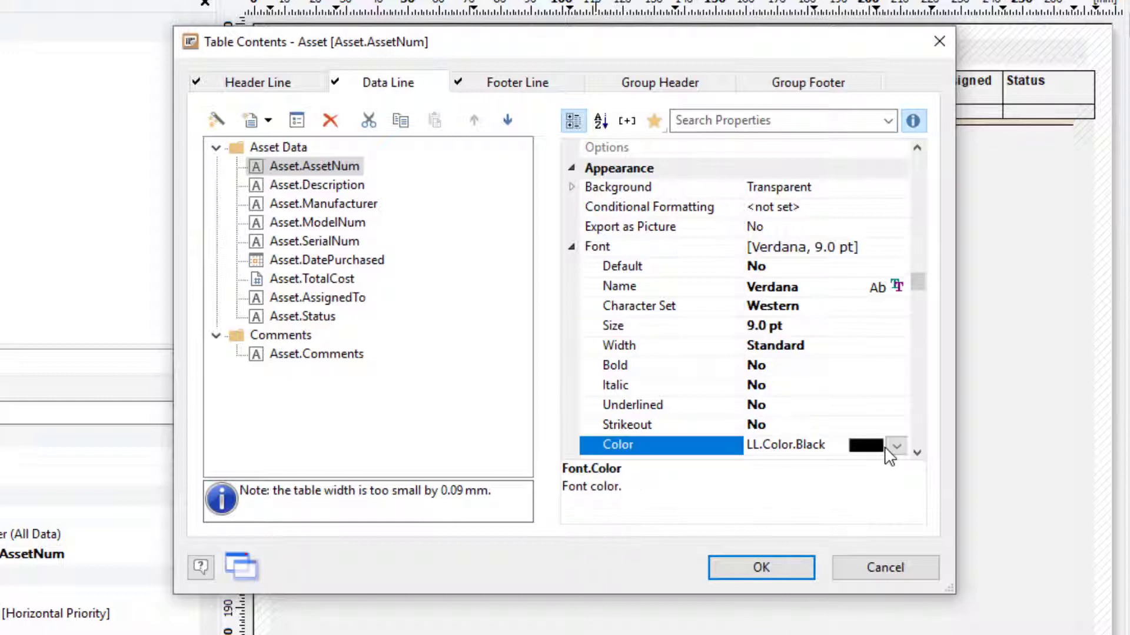
{"action": "left_click", "coordinate": [896, 445]}
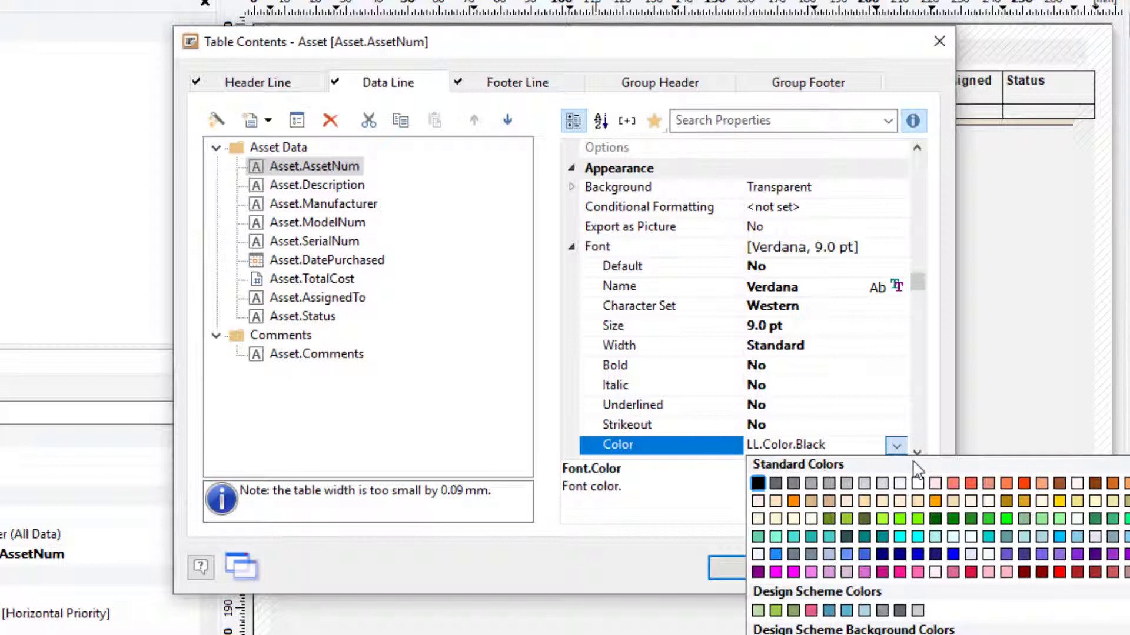
{"action": "left_click", "coordinate": [970, 485]}
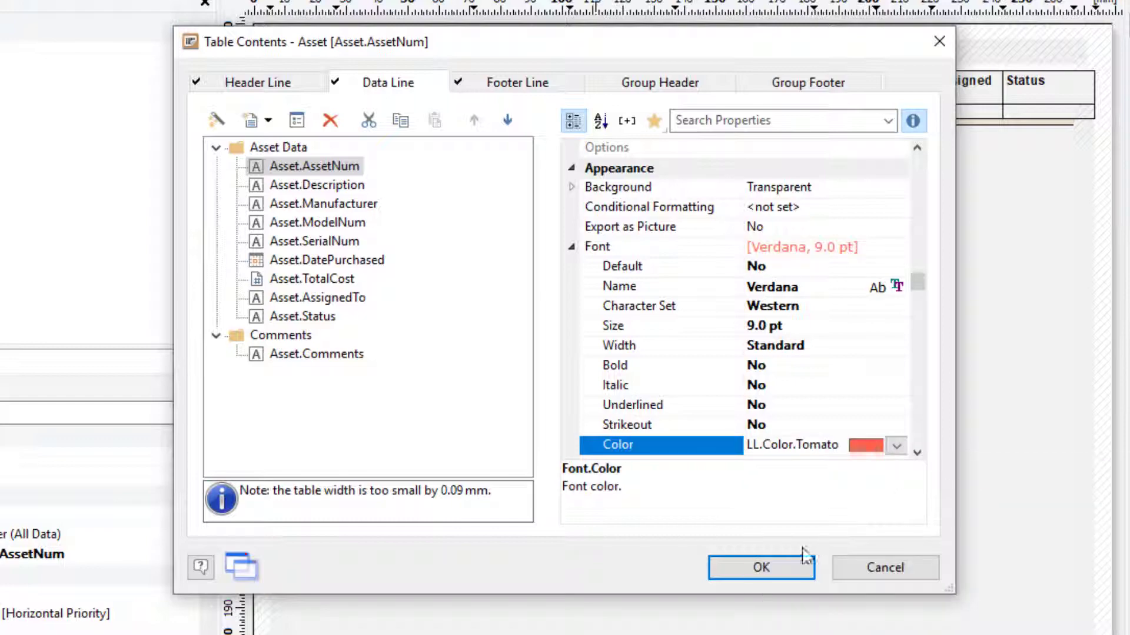
{"action": "left_click", "coordinate": [761, 568]}
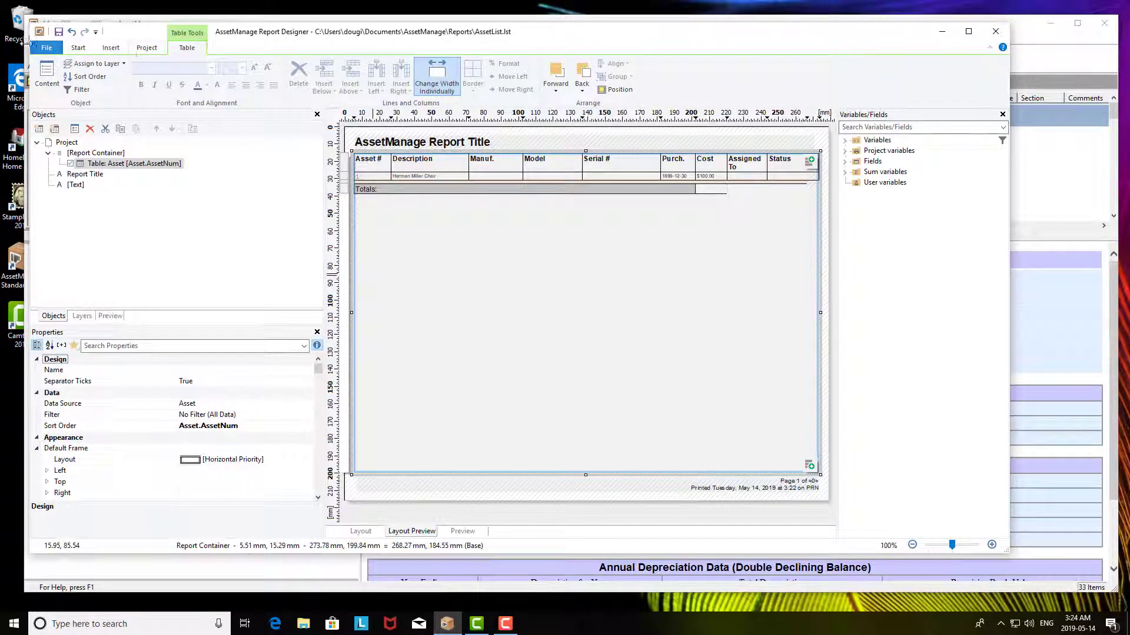
Save the modified report under the new name AssetListNew and close the Report Designer
{"action": "left_click", "coordinate": [48, 49]}
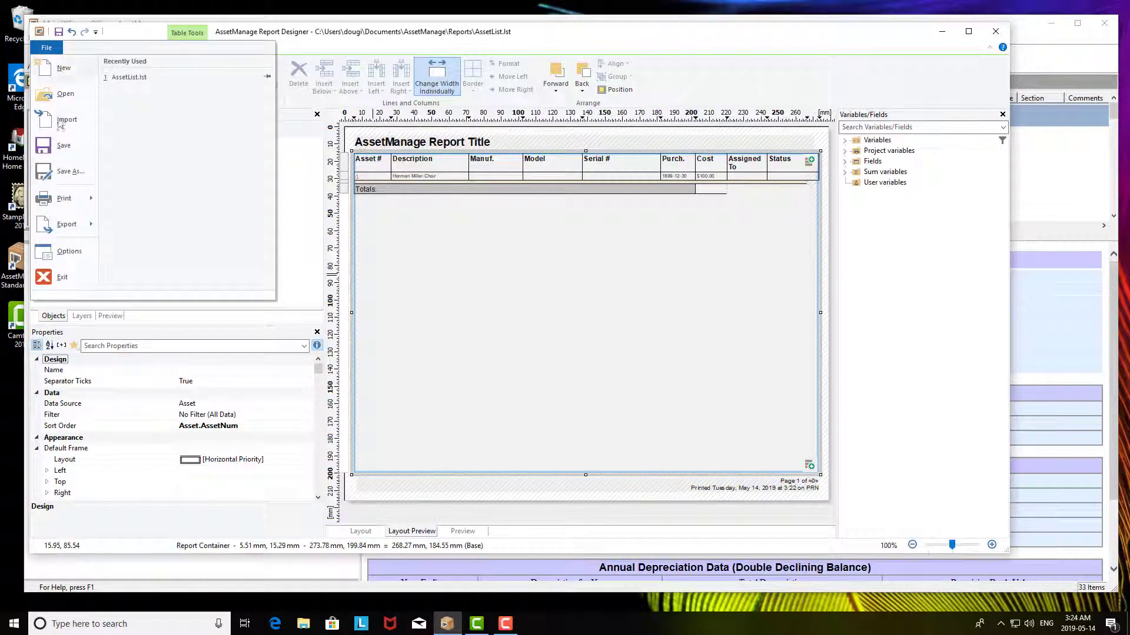
{"action": "left_click", "coordinate": [70, 171]}
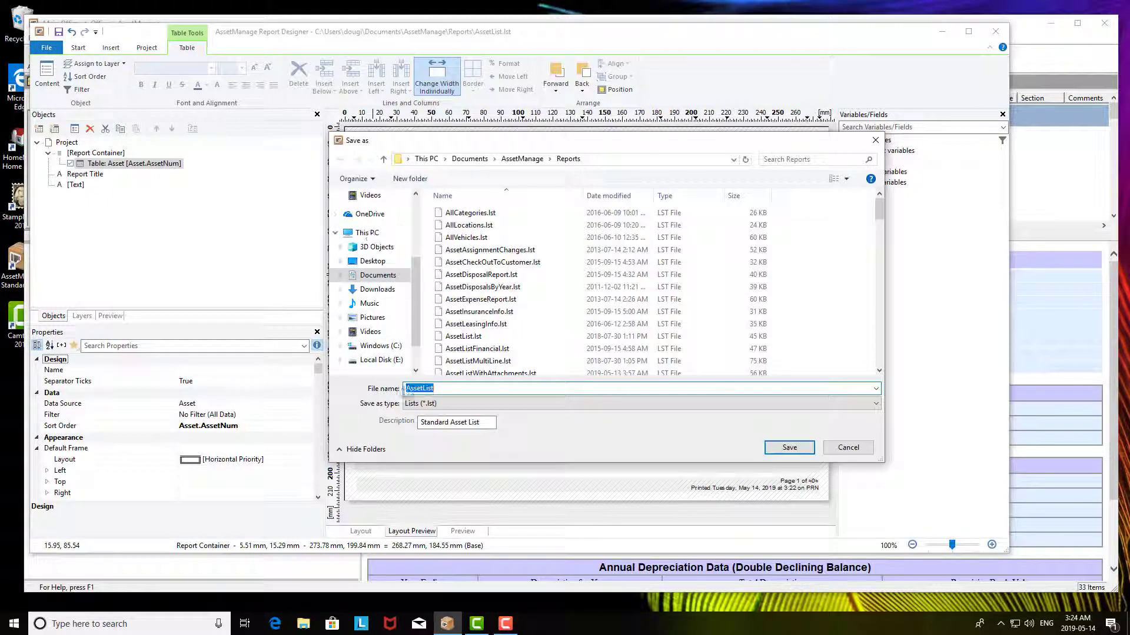
{"action": "left_click", "coordinate": [442, 389]}
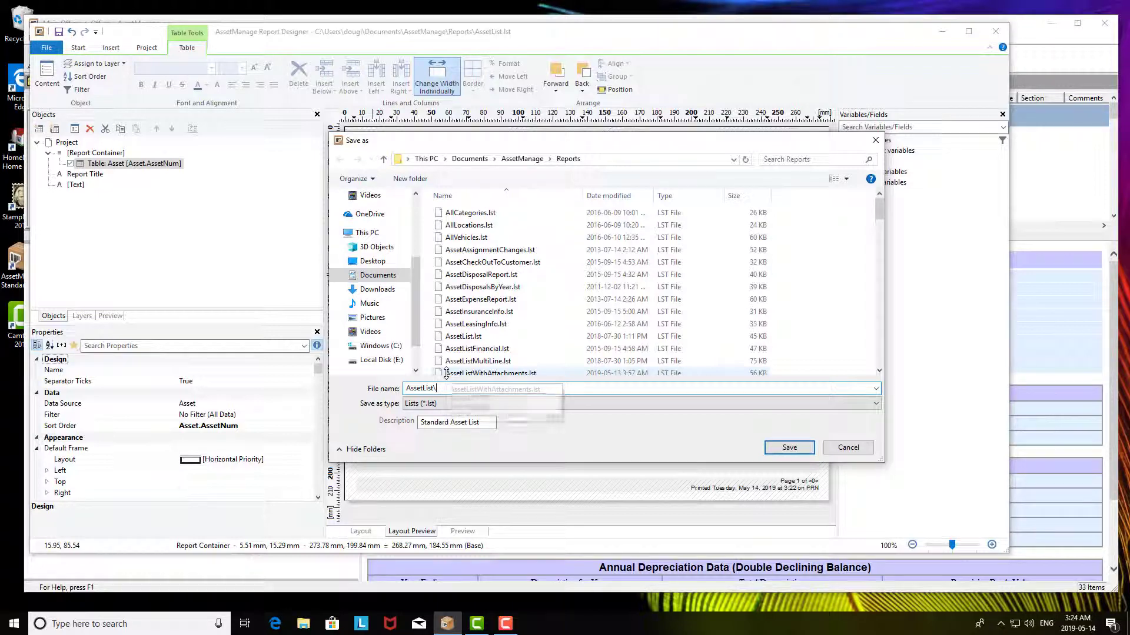
{"action": "type", "text": "N"}
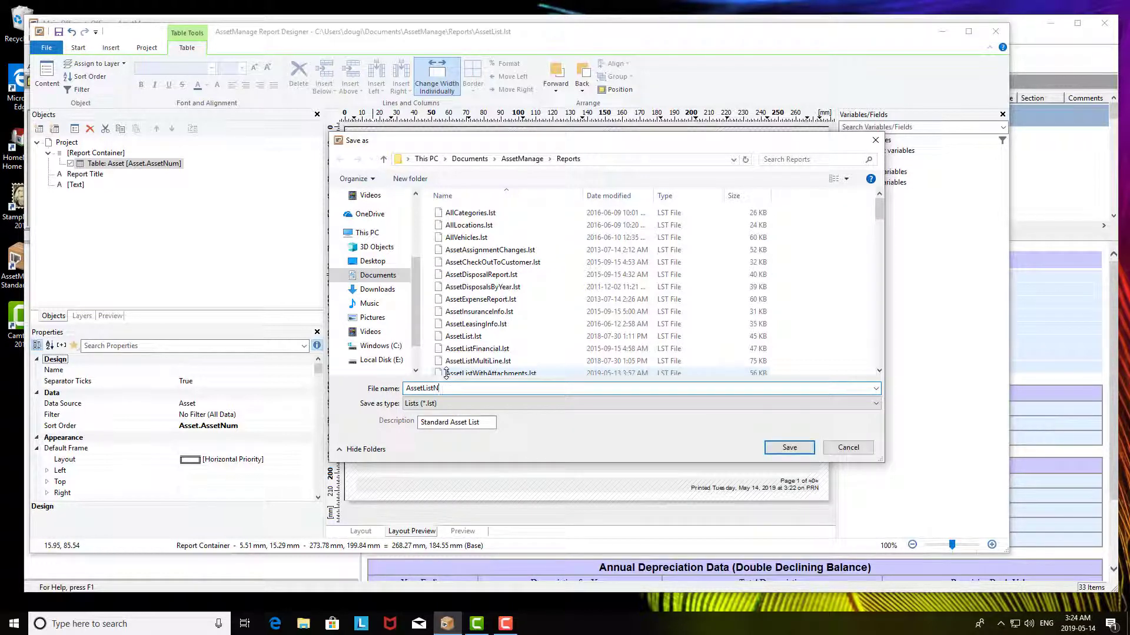
{"action": "type", "text": "ew"}
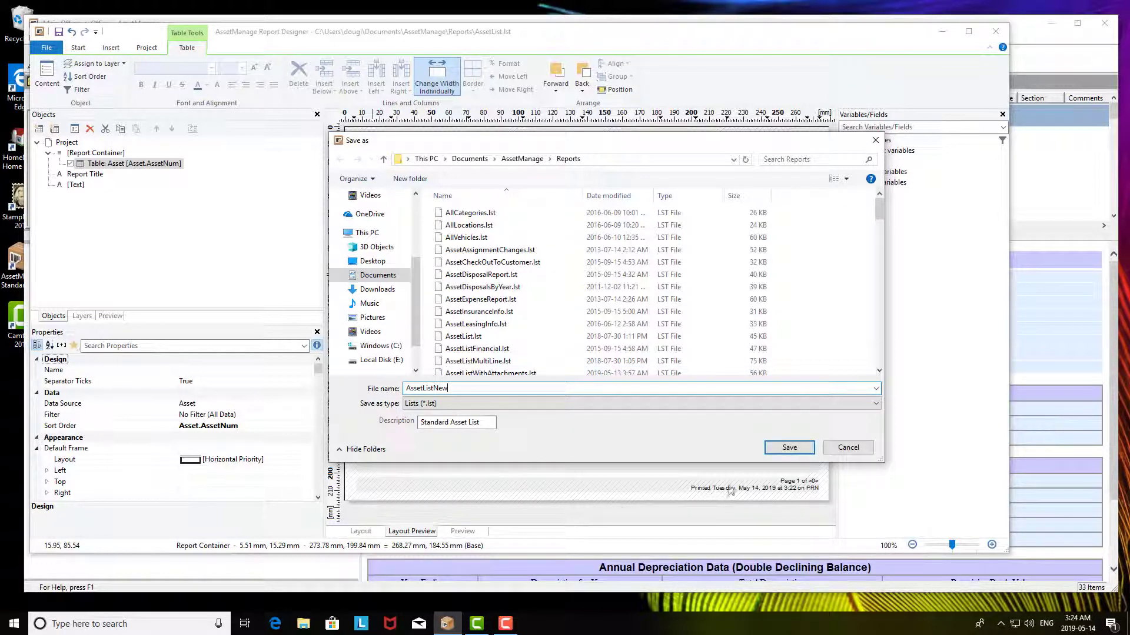
{"action": "left_click", "coordinate": [789, 448]}
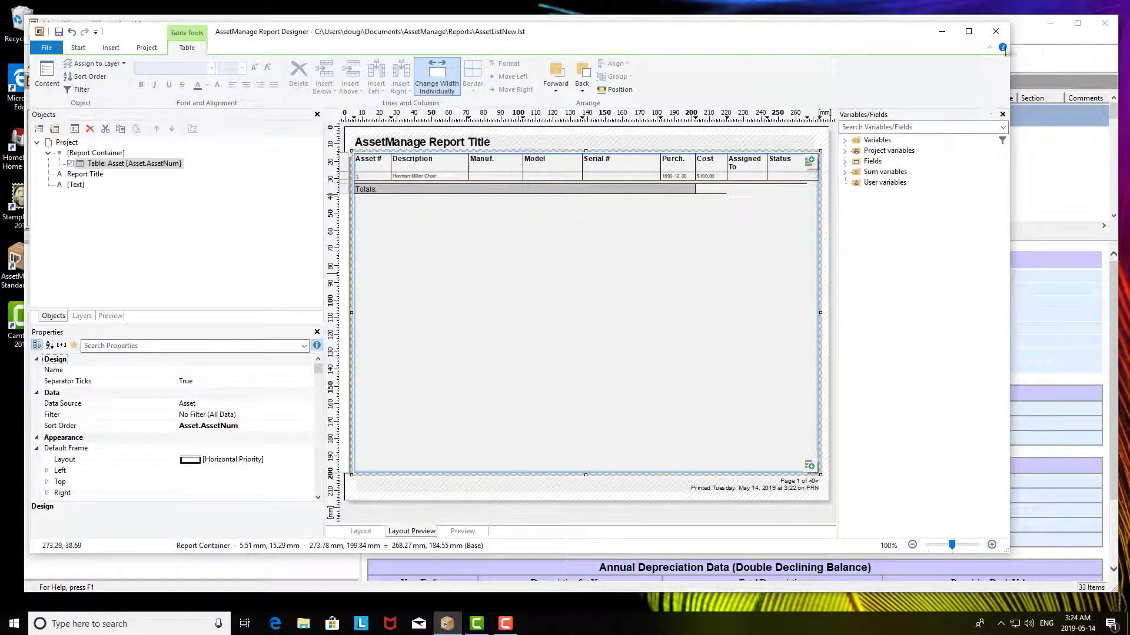
{"action": "left_click", "coordinate": [995, 32]}
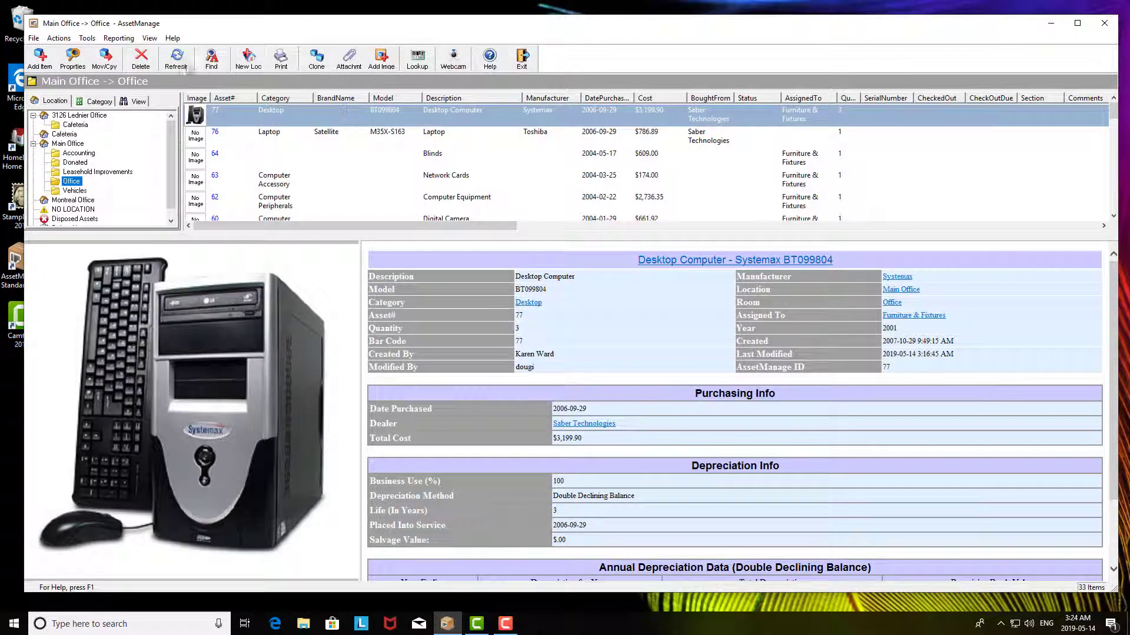
Output a report for the Main Office location using AssetListNew.lst, sorting the report files by date modified to find it
{"action": "left_click", "coordinate": [119, 38]}
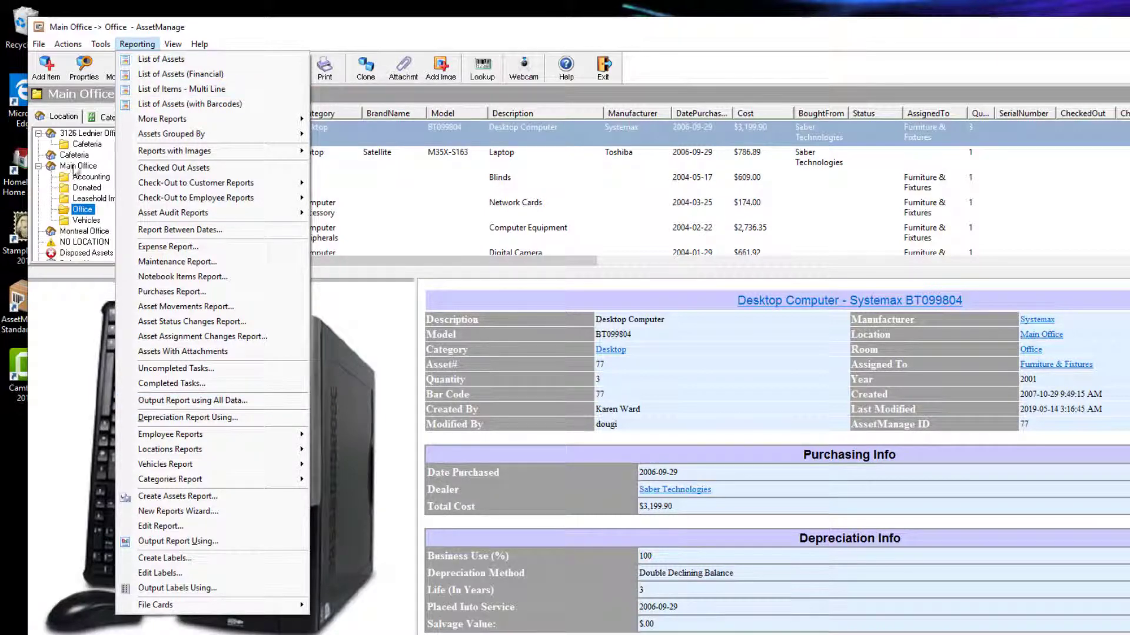
{"action": "left_click", "coordinate": [76, 165]}
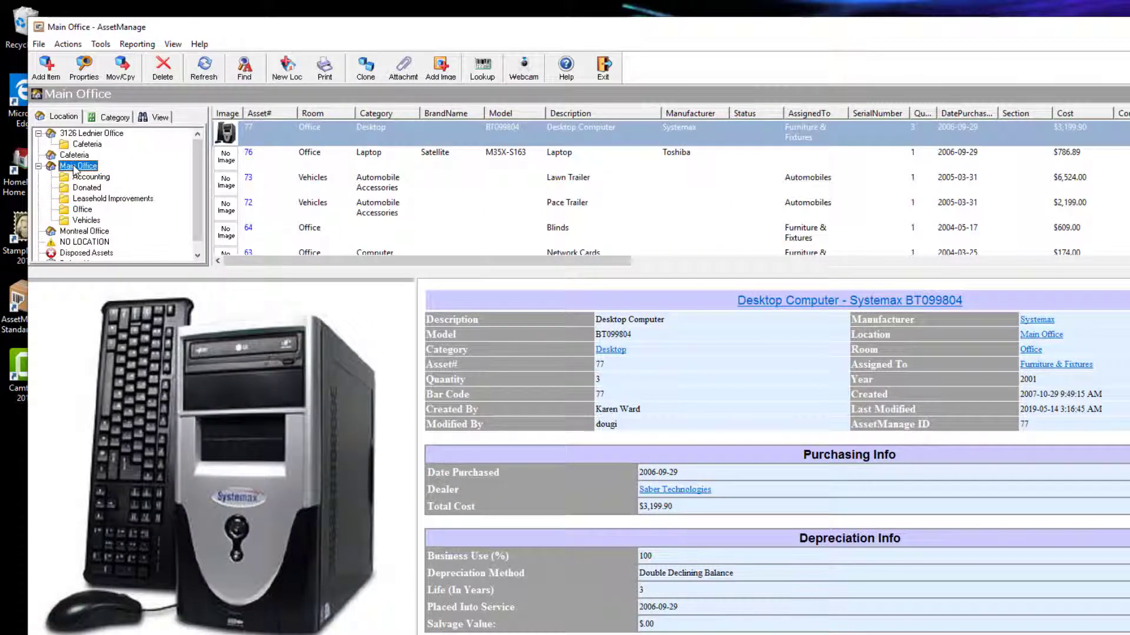
{"action": "right_click", "coordinate": [76, 169]}
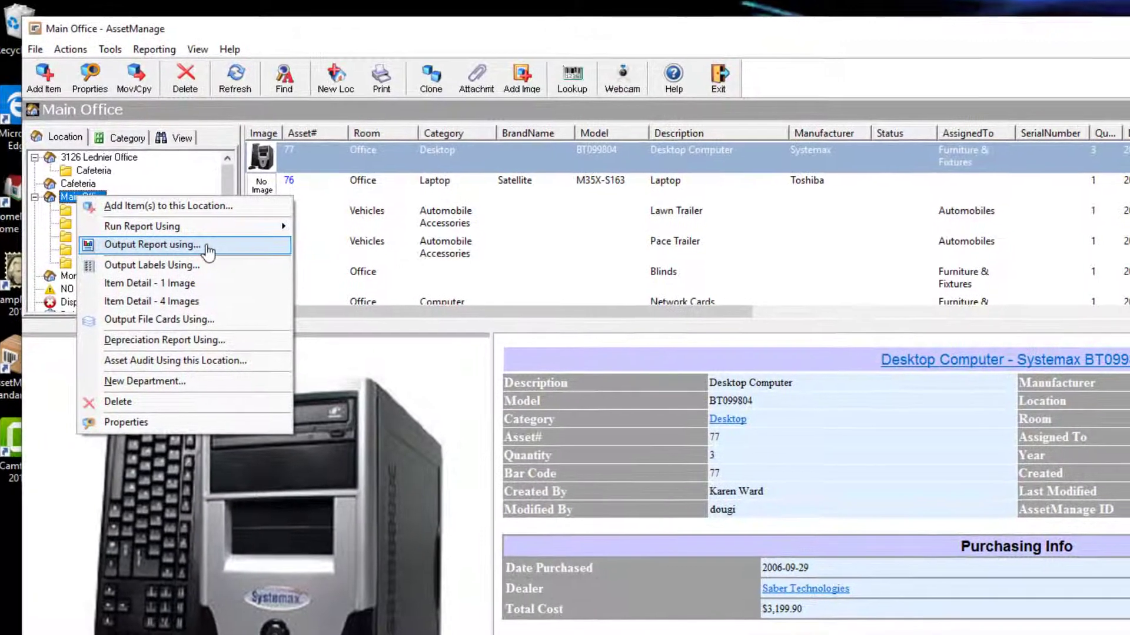
{"action": "left_click", "coordinate": [217, 252]}
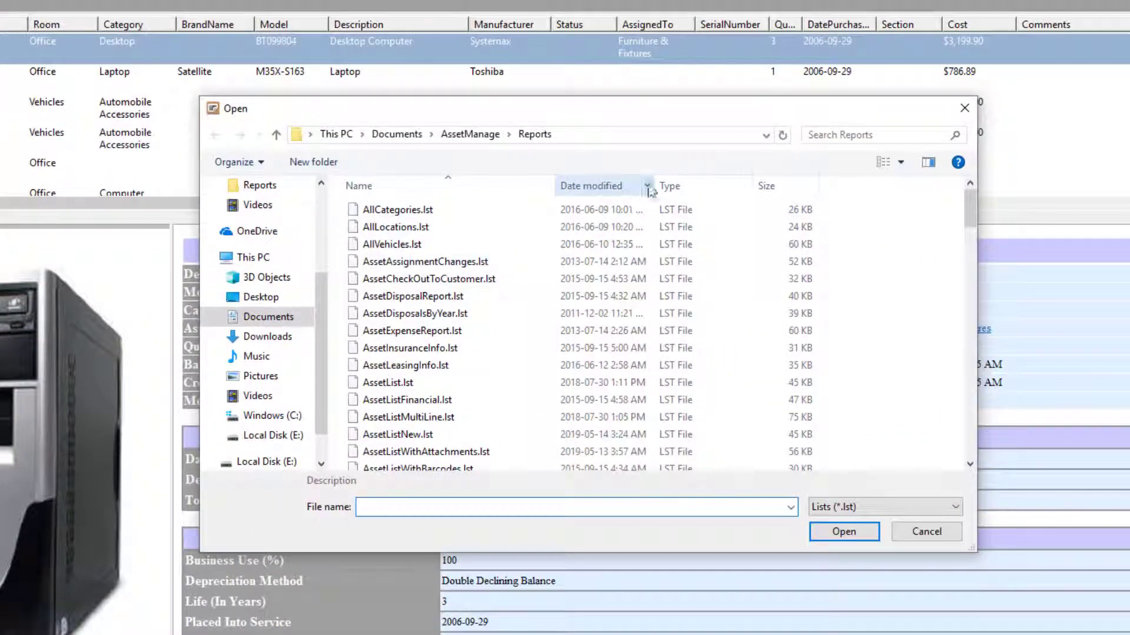
{"action": "left_click", "coordinate": [597, 186]}
{"action": "left_click", "coordinate": [399, 211]}
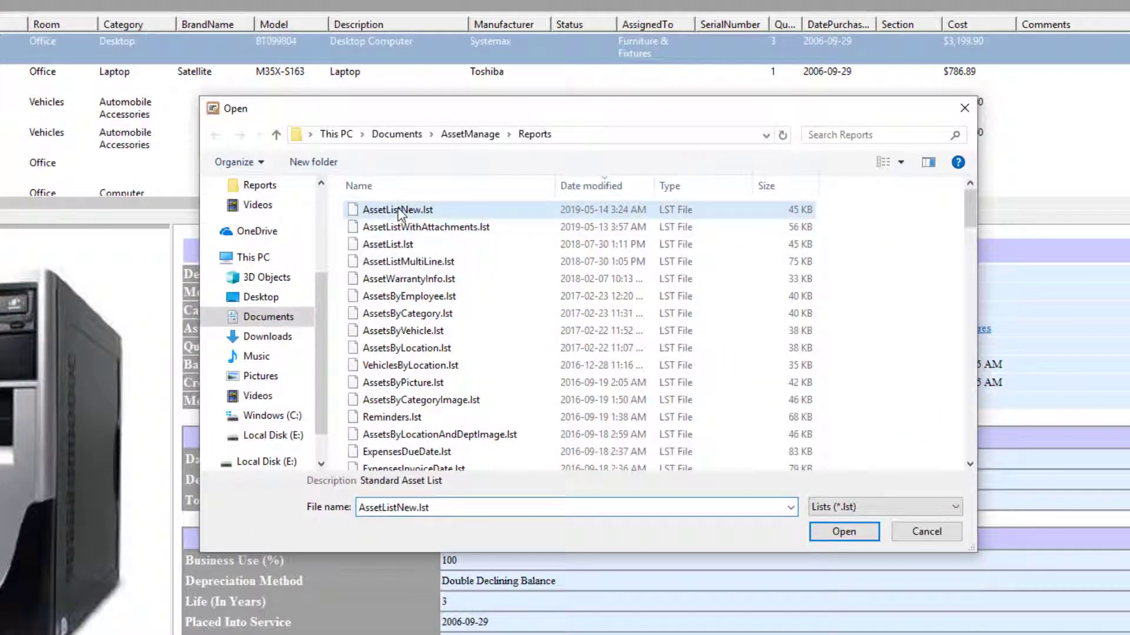
{"action": "left_click", "coordinate": [471, 209]}
{"action": "left_click", "coordinate": [857, 532]}
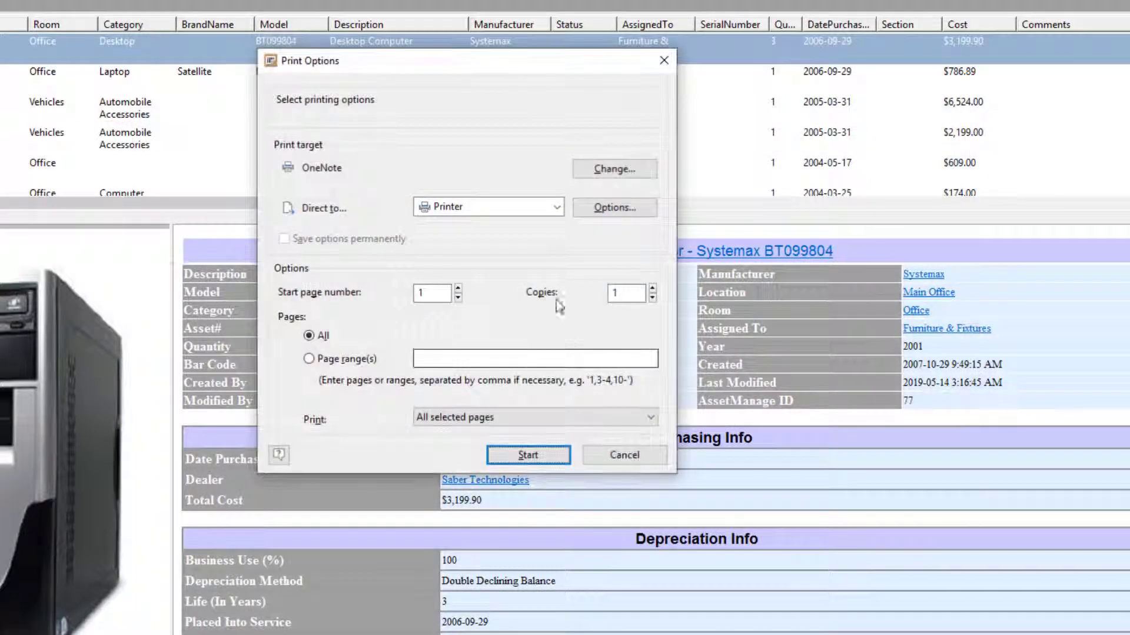
Direct the report's print output to Preview for all pages and start generating it
{"action": "left_click", "coordinate": [557, 206]}
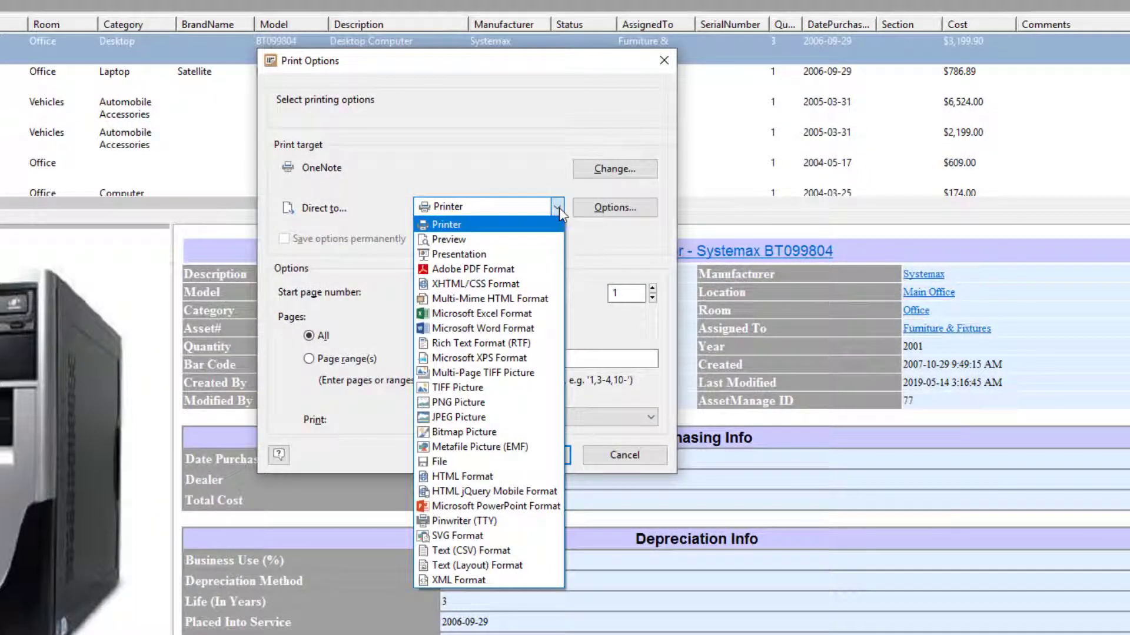
{"action": "left_click", "coordinate": [486, 268]}
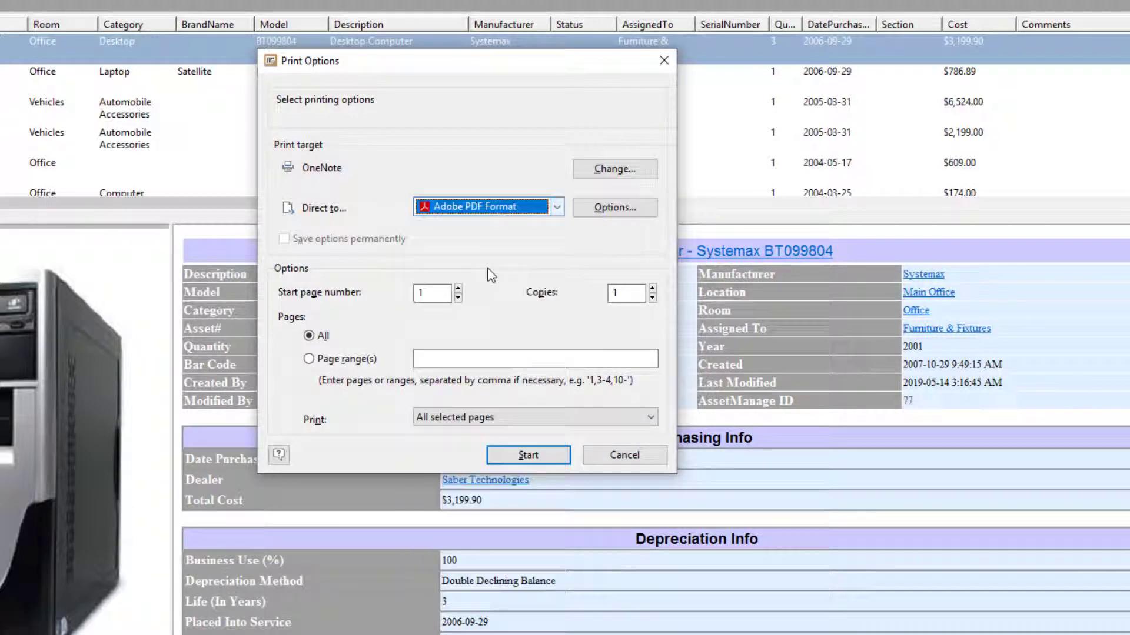
{"action": "left_click", "coordinate": [557, 207]}
{"action": "left_click", "coordinate": [450, 239]}
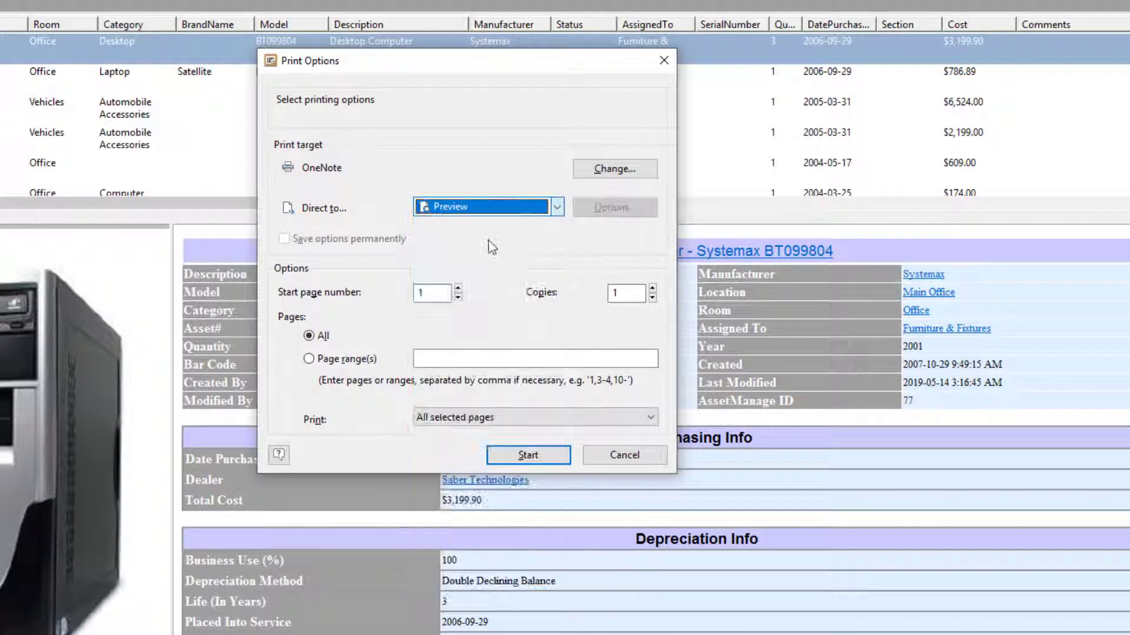
{"action": "left_click", "coordinate": [521, 457]}
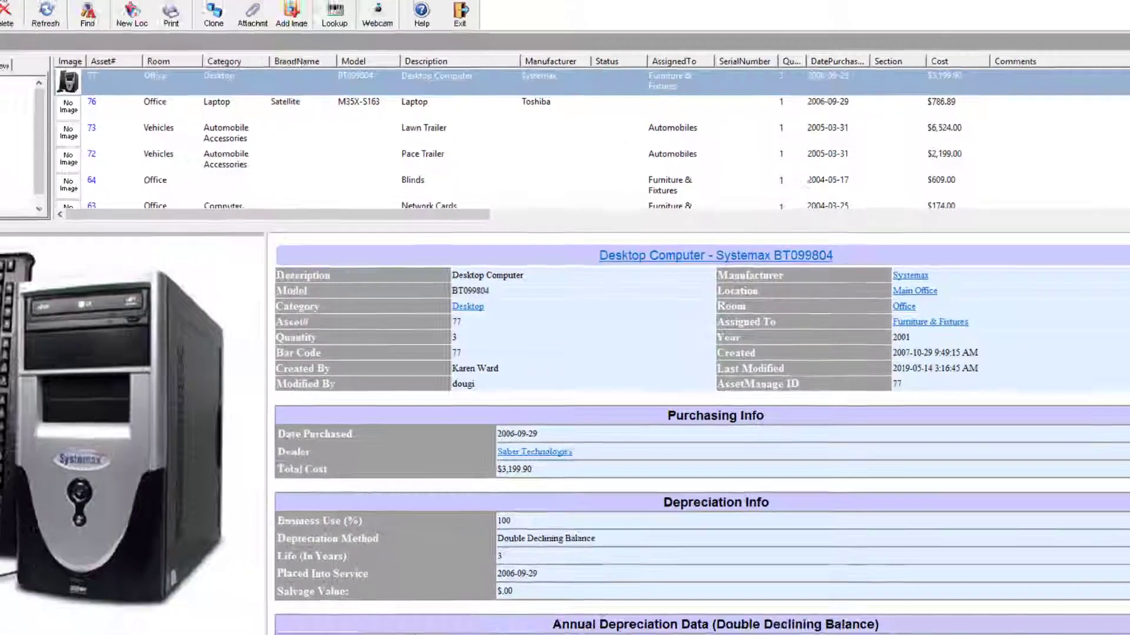
Start editing an existing report and bring up the selection of saved report files
{"action": "left_click", "coordinate": [119, 38]}
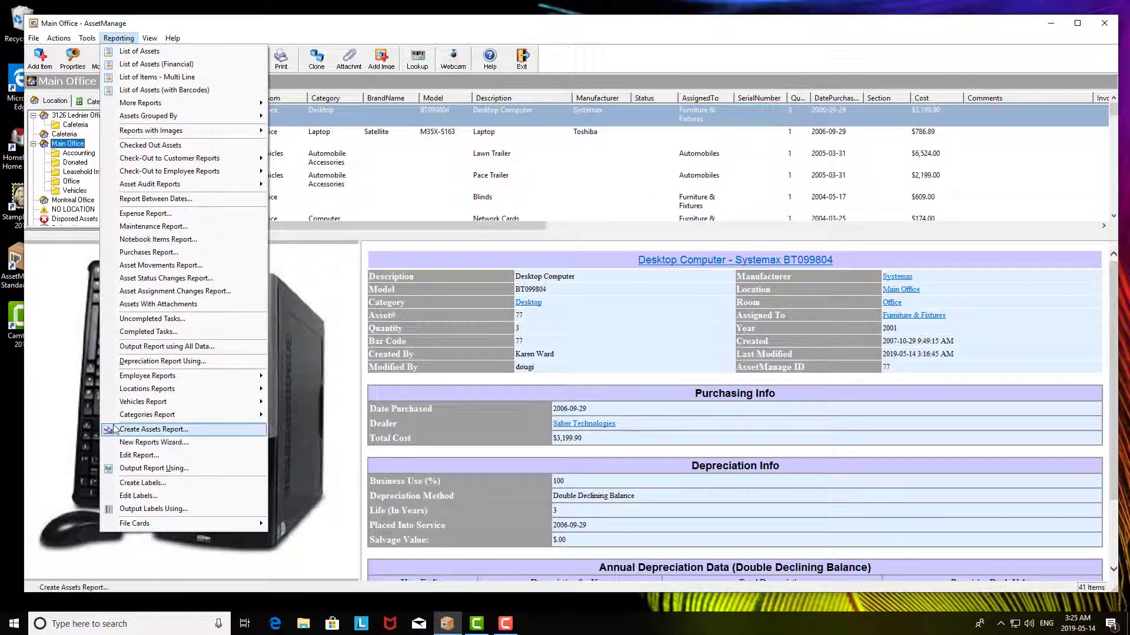
{"action": "left_click", "coordinate": [146, 457]}
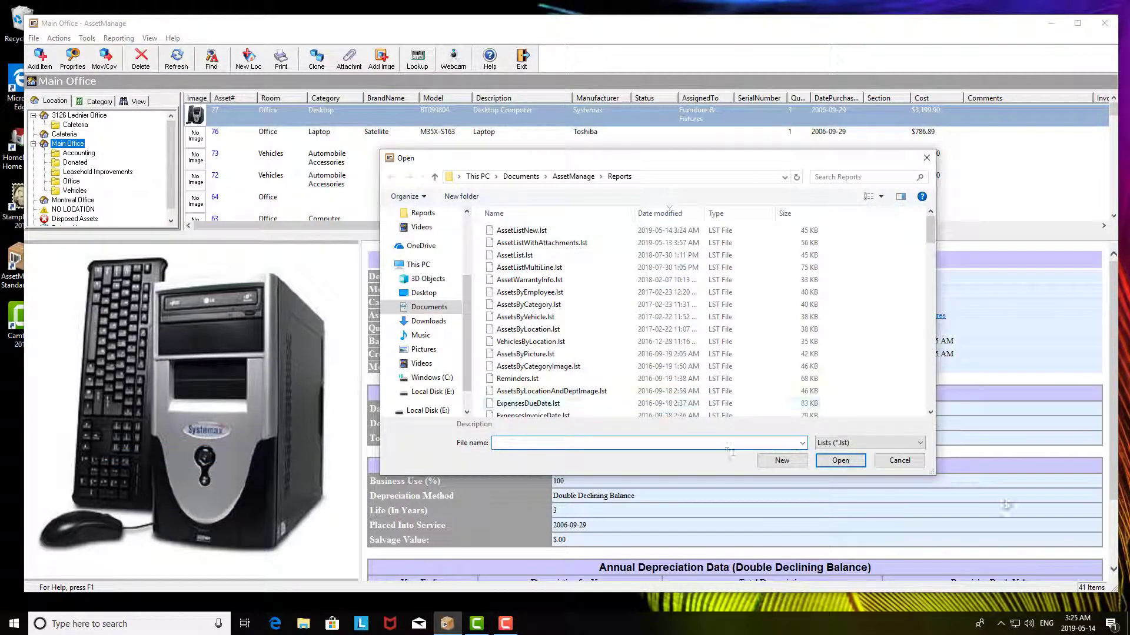